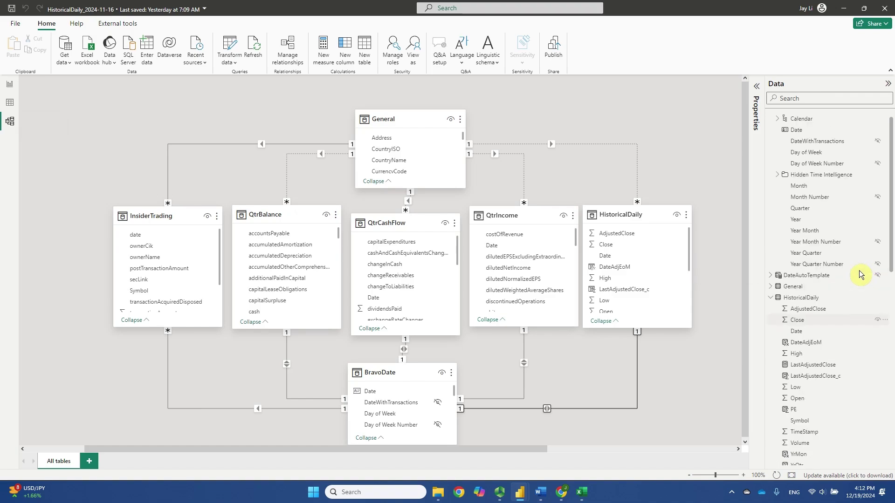
Step: Expand the QtrCashFlow table in the field list and select its dividendsPaid field
{"action": "scroll", "coordinate": [833, 283], "scroll_direction": "down", "scroll_amount": 5}
{"action": "scroll", "coordinate": [833, 284], "scroll_direction": "down", "scroll_amount": 4}
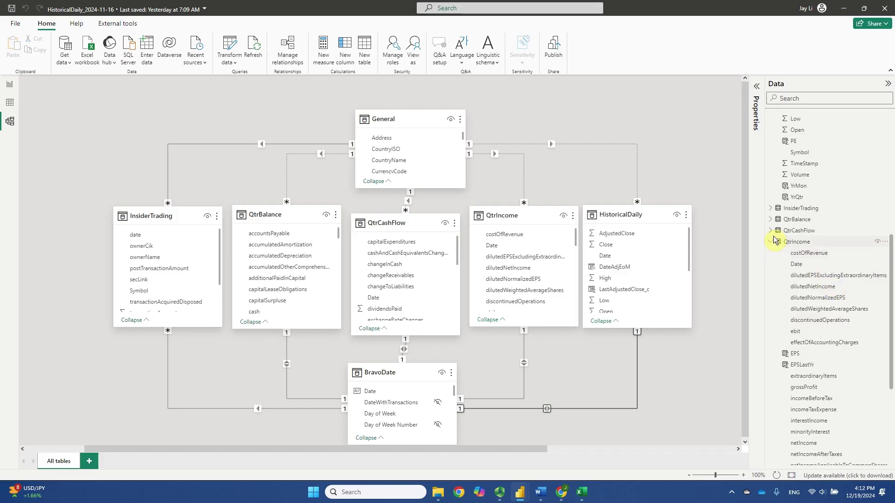
{"action": "left_click", "coordinate": [772, 231]}
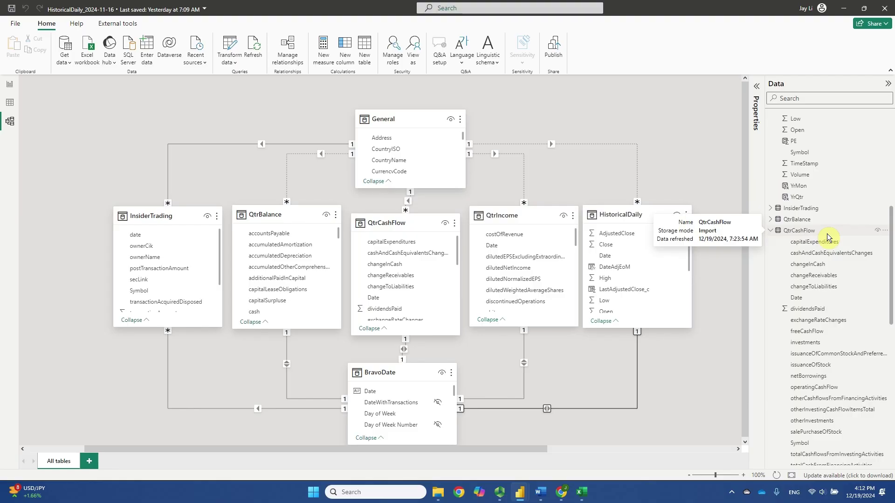
{"action": "left_click", "coordinate": [824, 309]}
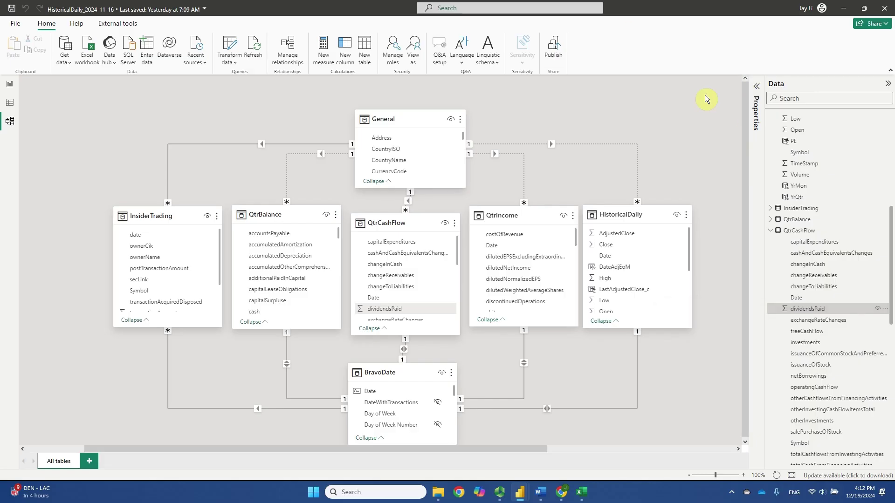
Step: Add a calculated column YrQtr to QtrCashFlow that joins the quarter ("\Q0") and year ("0000") of its Date with a hyphen
{"action": "left_click", "coordinate": [819, 233]}
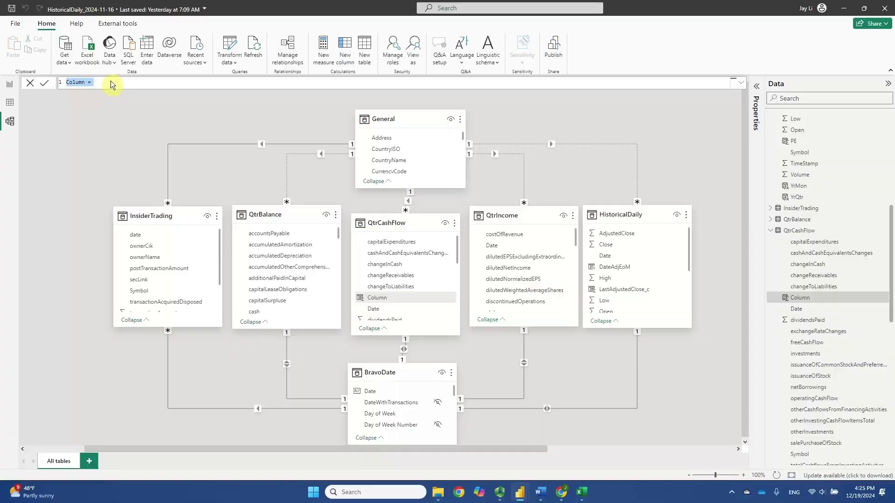
{"action": "type", "text": "YrQtr = VAR __QuarterNumber = QUARTER(QtrCashFlow[Date]) VAR __YearNumber = YEAR(QtrCashFlow[Date]) VAR v = FORMAT ( __QuarterNumber, \"\\Q0\" ) & \"-\" & FORMAT ( __YearNumber, \"0000\" ) RETURN v"}
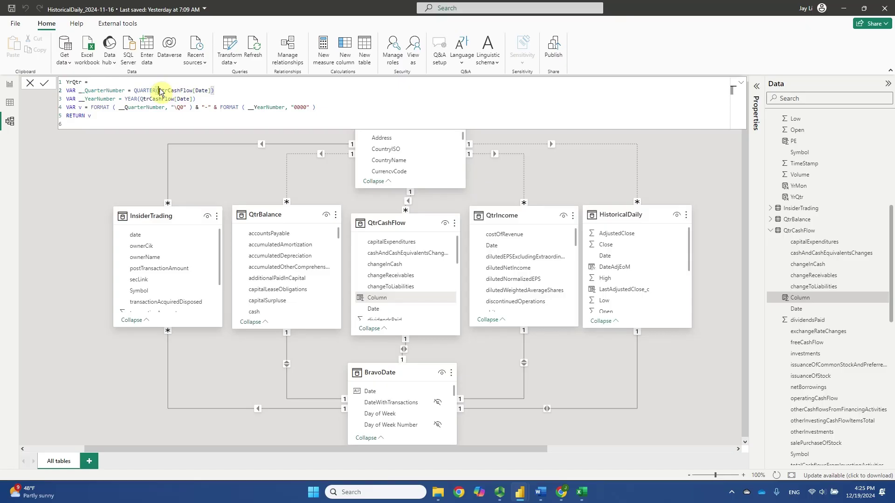
{"action": "left_click_drag", "start_coordinate": [158, 90], "coordinate": [212, 91]}
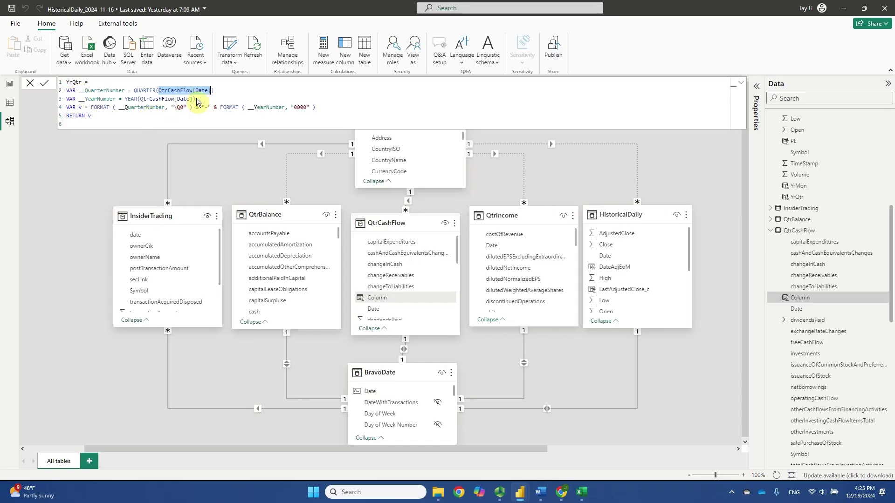
{"action": "left_click", "coordinate": [122, 116]}
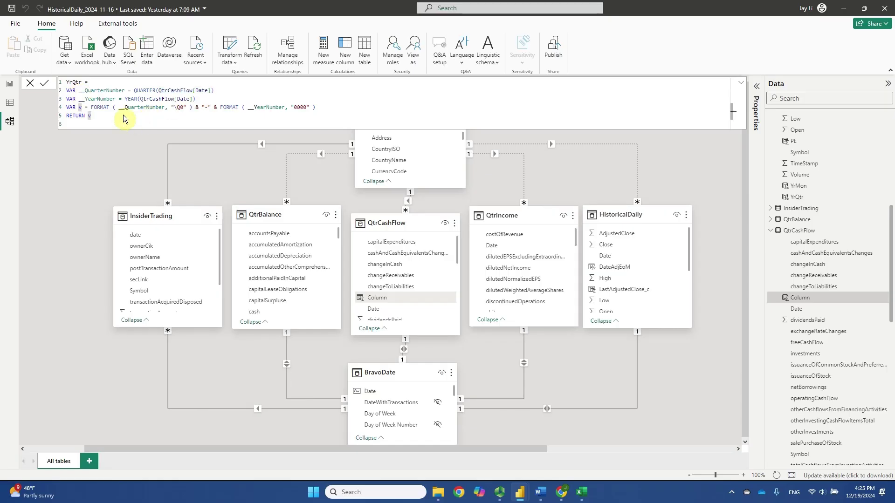
{"action": "left_click", "coordinate": [718, 192]}
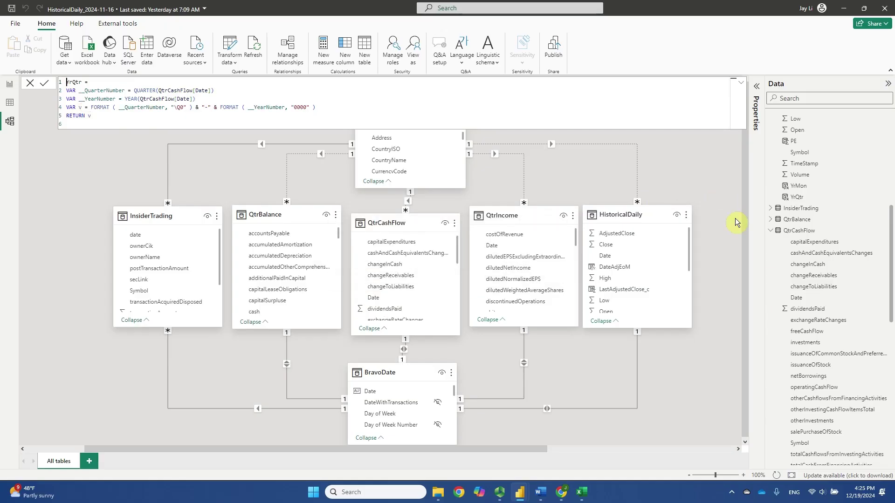
{"action": "scroll", "coordinate": [822, 329], "scroll_direction": "down", "scroll_amount": 4}
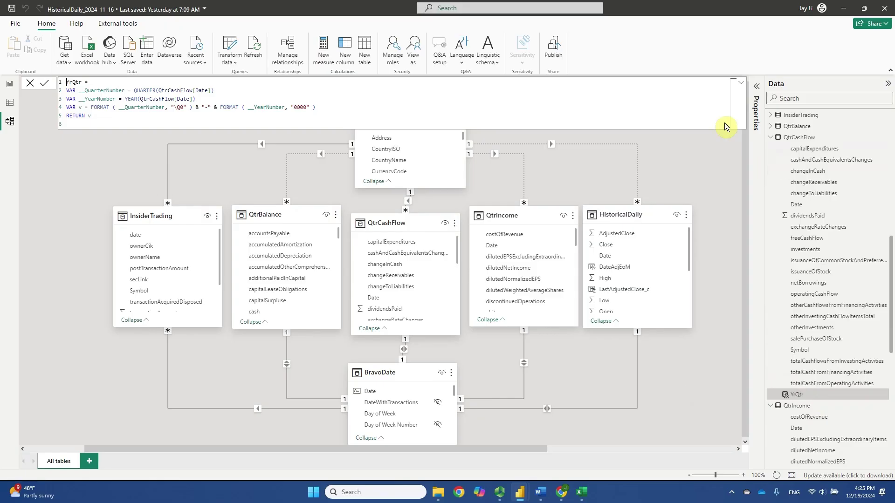
Step: In QtrCashFlow, enter new column DPSLastYr: SUMX of dividendsPaid over WINDOW(-4, REL, -1, REL) by Date per Symbol, matched by Symbol and YrQtr, divided by RELATED(QtrBalance[commonStockSharesOutstanding])
{"action": "left_click", "coordinate": [345, 50]}
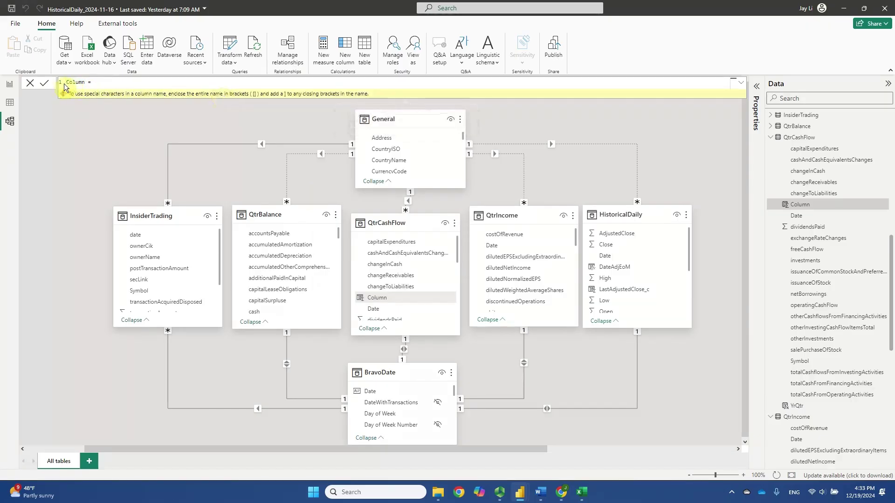
{"action": "left_click_drag", "start_coordinate": [65, 83], "coordinate": [94, 82]}
{"action": "type", "text": "DPSLastYr = VAR w = WINDOW(-4, REL, -1, REL, QtrCashFlow, ORDERBY(QtrCashFlow[Date], ASC), DEFAULT, PARTITIONBY(QtrCashFlow[Symbol]), MATCHBY(QtrCashFlow[Symbol], QtrCashFlow[YrQtr])) VAR d = SUMX(w, QtrCashFlow[dividendsPaid]) VAR dps = d/RELATED(QtrBalance[commonStockSharesOutstanding]) RETURN dps"}
{"action": "left_click", "coordinate": [108, 116]}
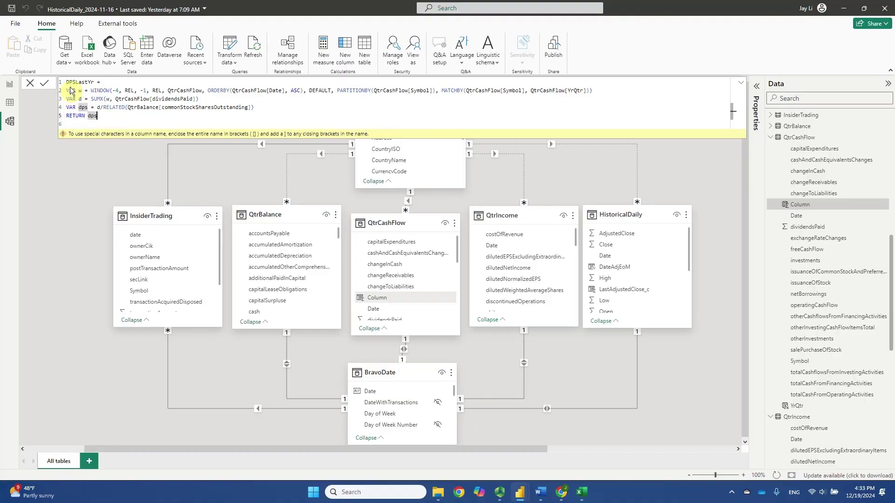
Step: Examine the WINDOW expression in the DPSLastYr formula: its relation table and the ORDERBY, PARTITIONBY and MATCHBY arguments
{"action": "left_click_drag", "start_coordinate": [67, 90], "coordinate": [241, 116]}
{"action": "left_click", "coordinate": [253, 99]}
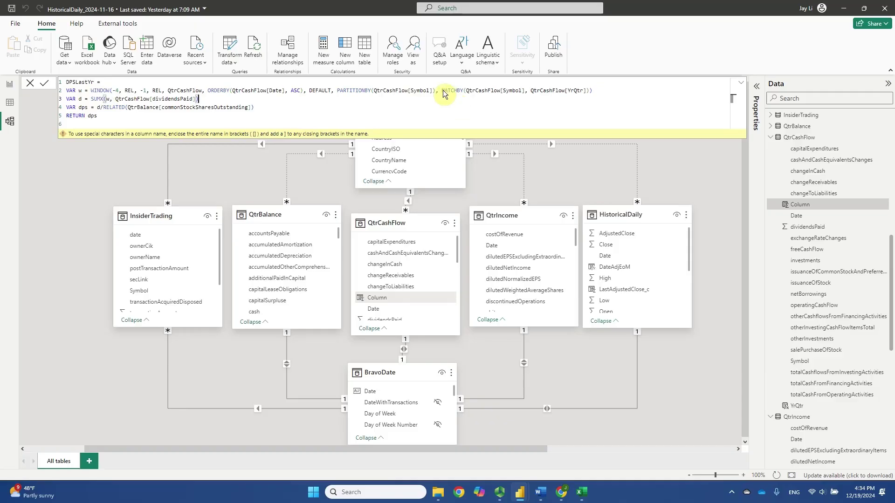
{"action": "left_click_drag", "start_coordinate": [441, 90], "coordinate": [592, 91]}
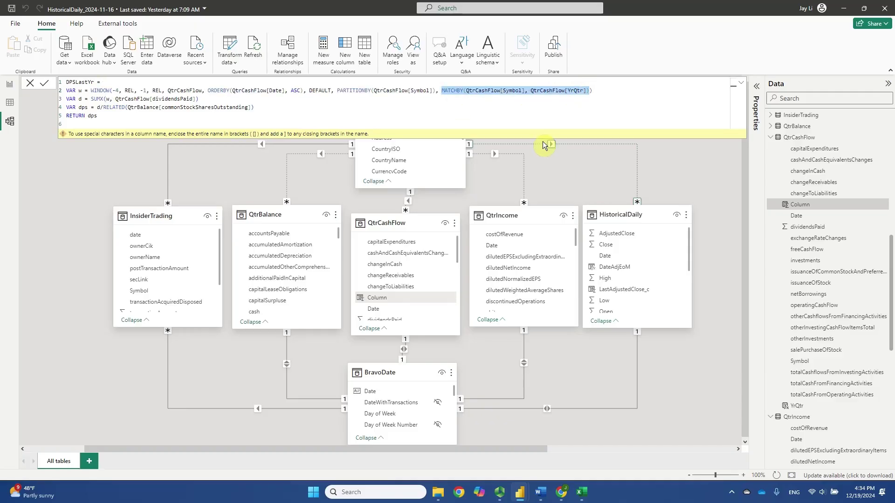
{"action": "left_click", "coordinate": [168, 91]}
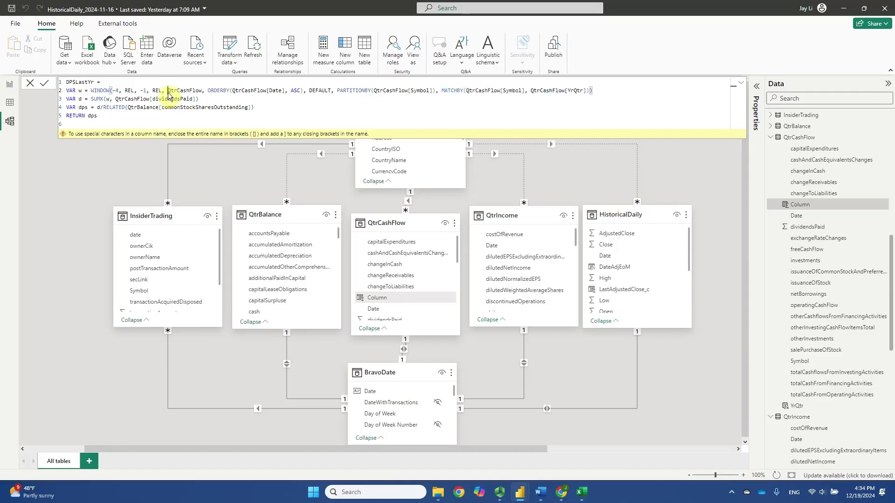
{"action": "double_click", "coordinate": [169, 92]}
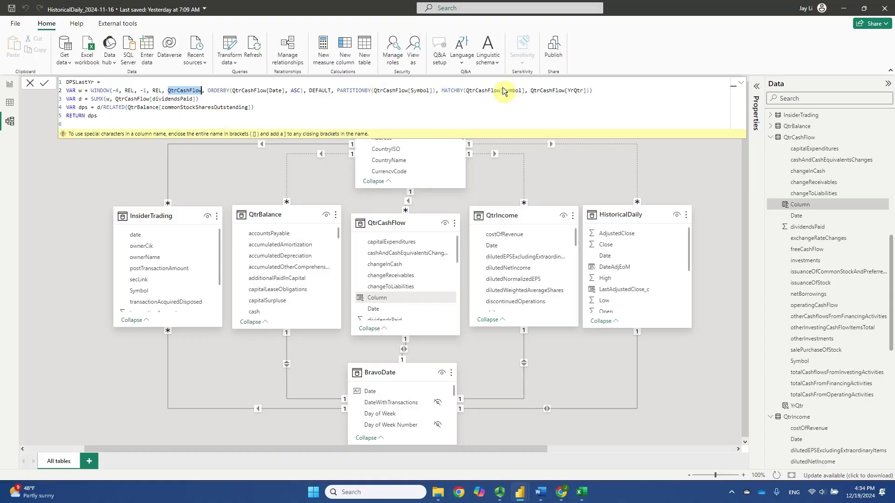
{"action": "left_click_drag", "start_coordinate": [498, 91], "coordinate": [587, 92]}
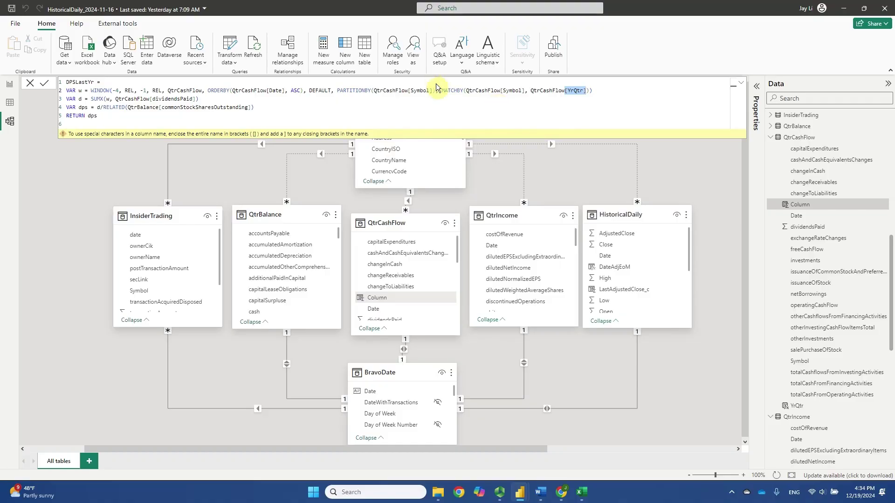
{"action": "left_click_drag", "start_coordinate": [442, 91], "coordinate": [590, 91]}
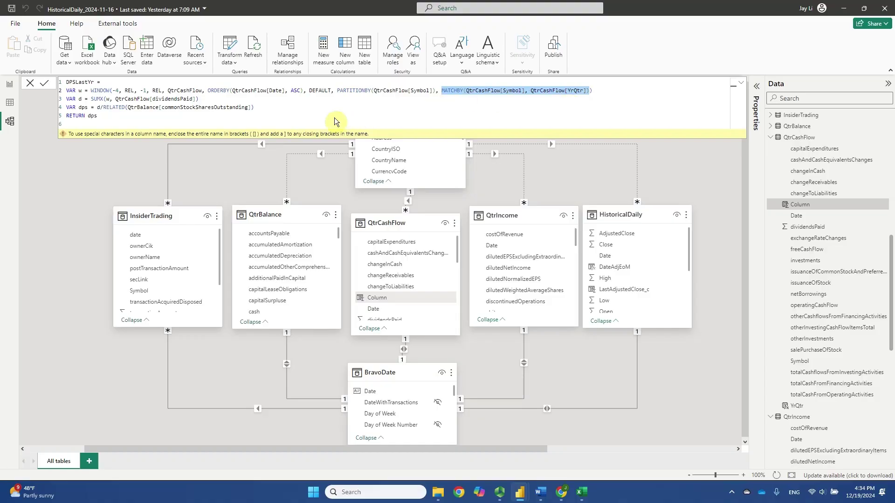
{"action": "left_click_drag", "start_coordinate": [338, 90], "coordinate": [432, 94]}
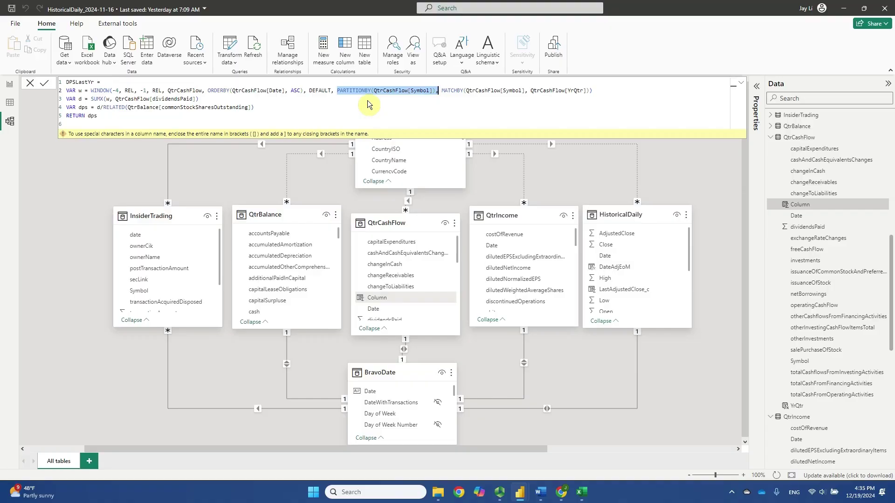
{"action": "left_click_drag", "start_coordinate": [207, 91], "coordinate": [303, 94]}
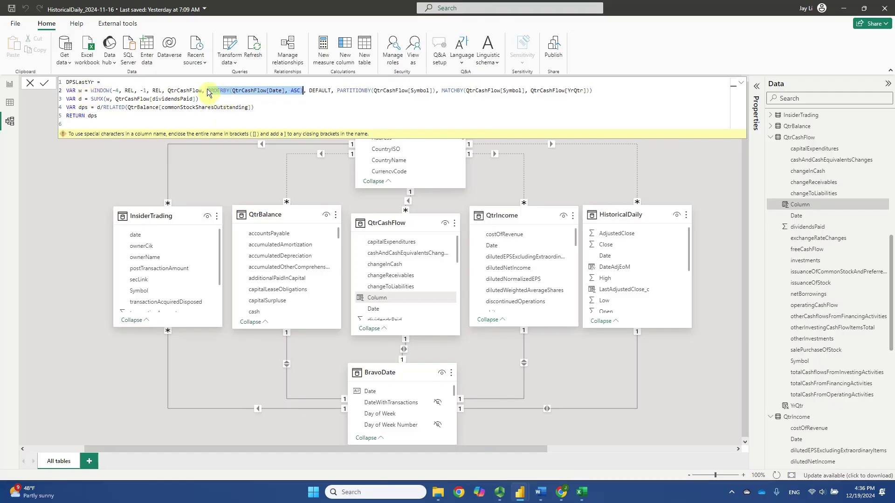
{"action": "left_click_drag", "start_coordinate": [207, 89], "coordinate": [590, 91]}
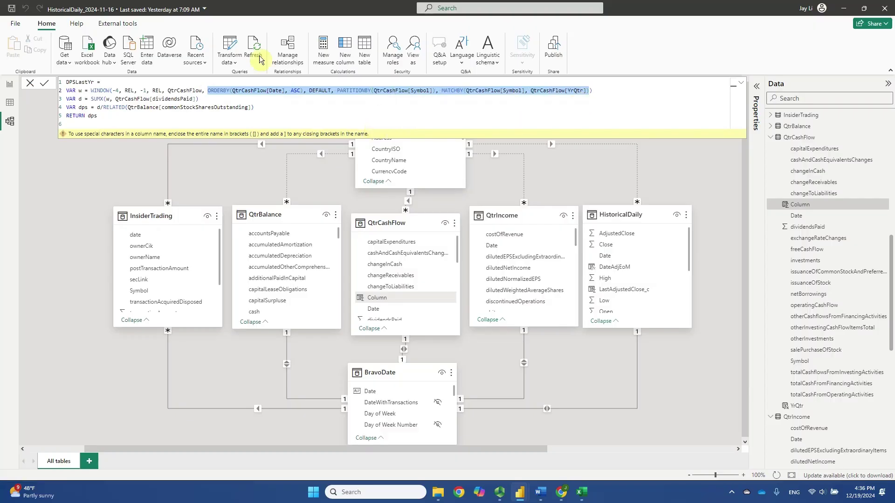
{"action": "left_click_drag", "start_coordinate": [168, 91], "coordinate": [201, 94]}
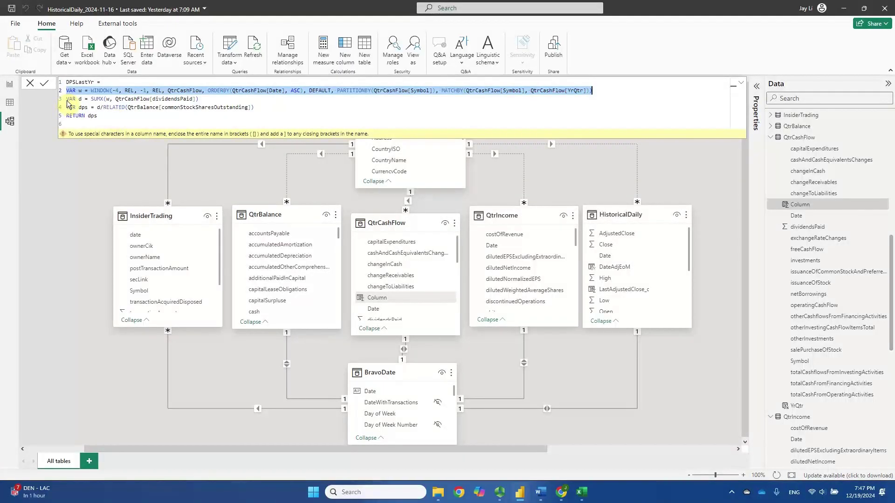
Step: Review how the DPSLastYr formula sums dividendsPaid with SUMX, divides by the RELATED shares outstanding and returns dps
{"action": "left_click_drag", "start_coordinate": [69, 99], "coordinate": [122, 99]}
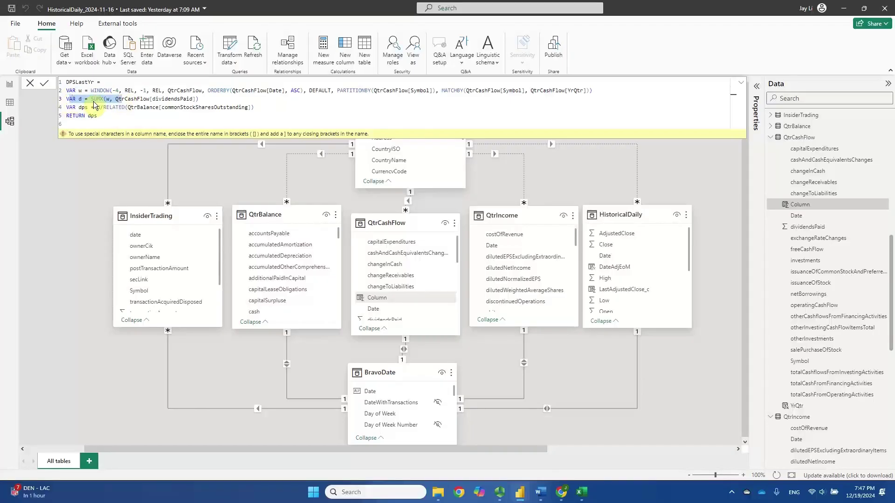
{"action": "left_click", "coordinate": [106, 99]}
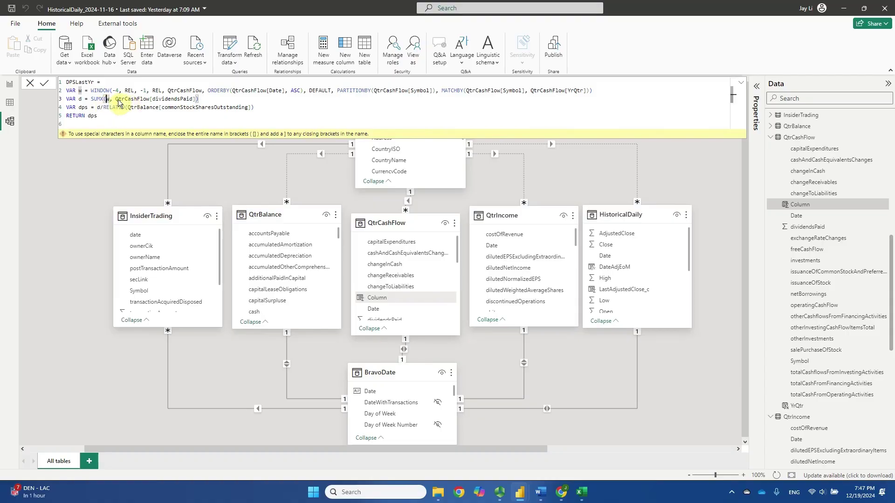
{"action": "left_click_drag", "start_coordinate": [116, 102], "coordinate": [198, 100]}
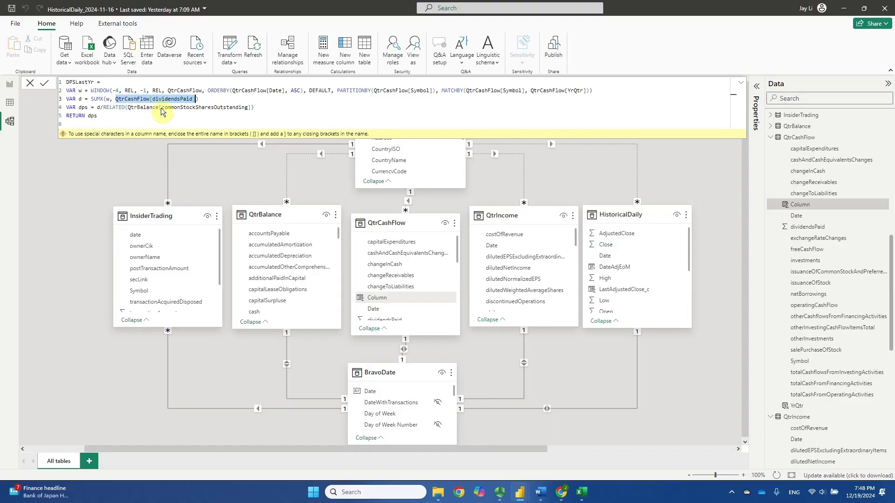
{"action": "left_click", "coordinate": [107, 108]}
{"action": "left_click_drag", "start_coordinate": [106, 108], "coordinate": [125, 108]}
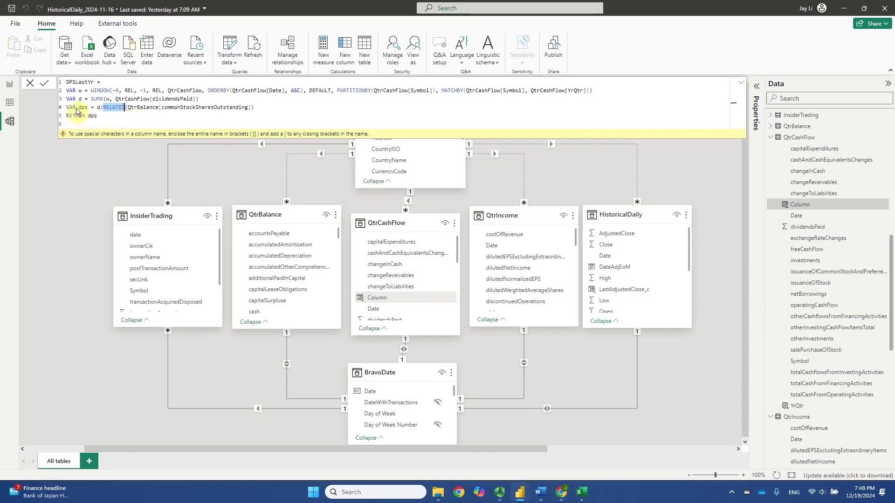
{"action": "left_click", "coordinate": [88, 117]}
{"action": "left_click_drag", "start_coordinate": [88, 120], "coordinate": [121, 120]}
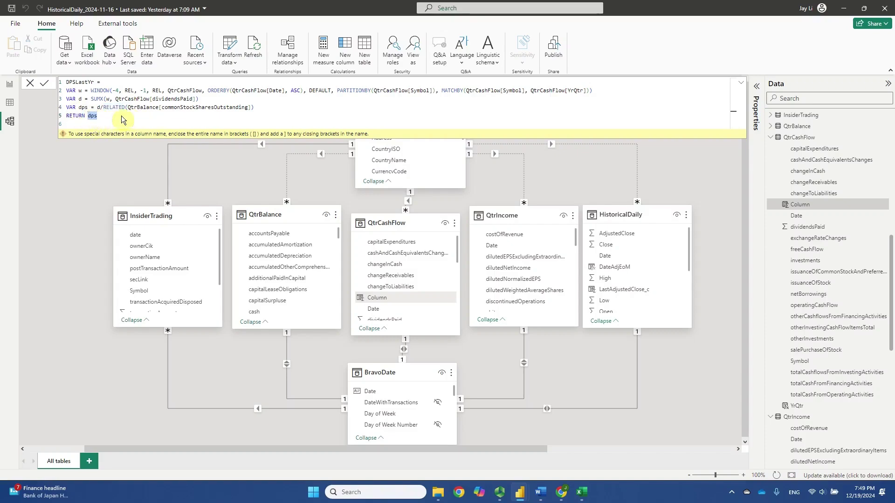